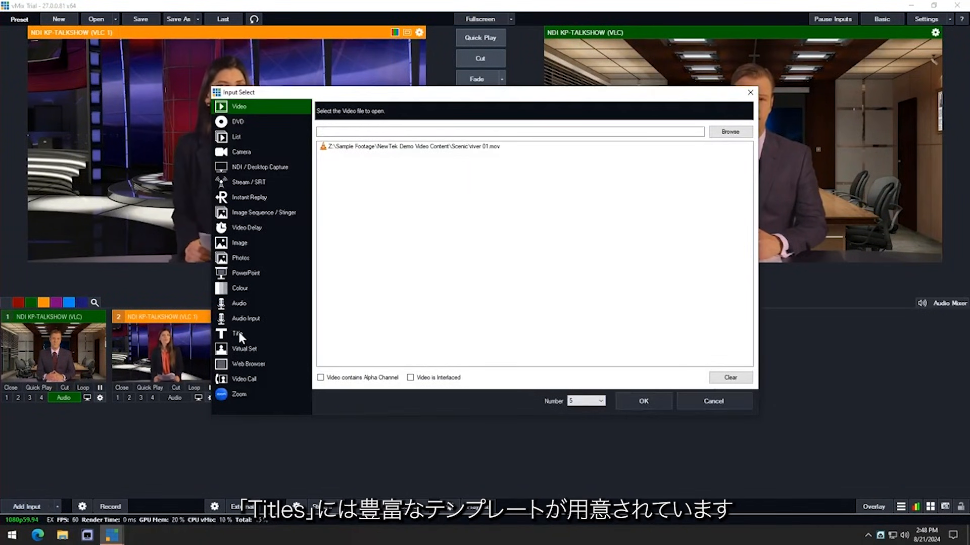
Step: Add the Title 2- Action Blue.gtzip template as a new title input and show it over the program in overlay 1
click(240, 333)
mouse_move(743, 147)
mouse_down()
mouse_move(744, 165)
mouse_move(746, 137)
mouse_up()
click(529, 335)
click(645, 399)
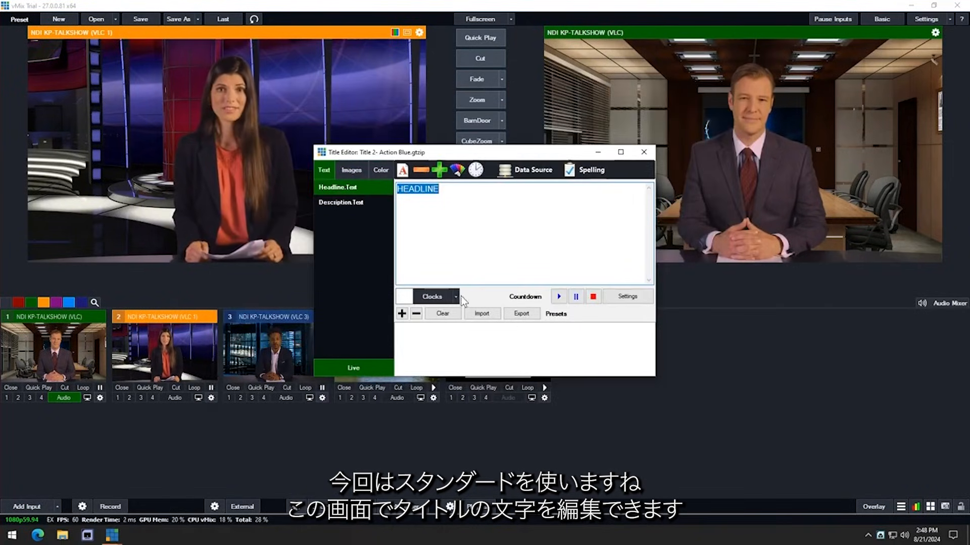
click(348, 202)
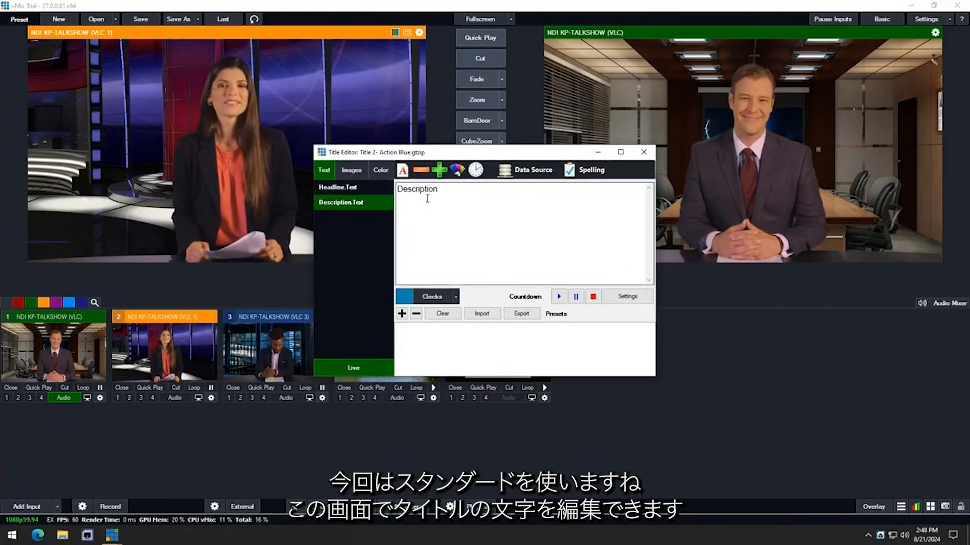
click(644, 152)
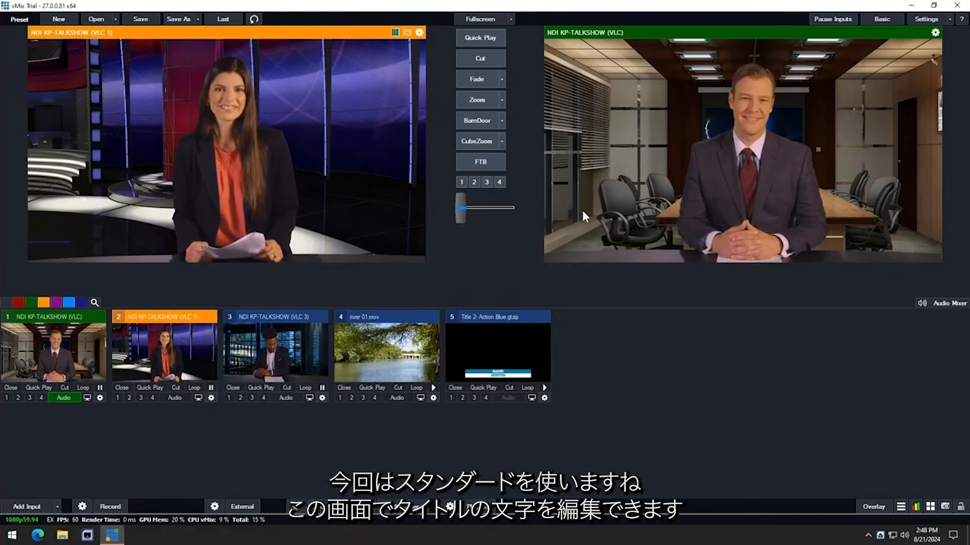
click(451, 398)
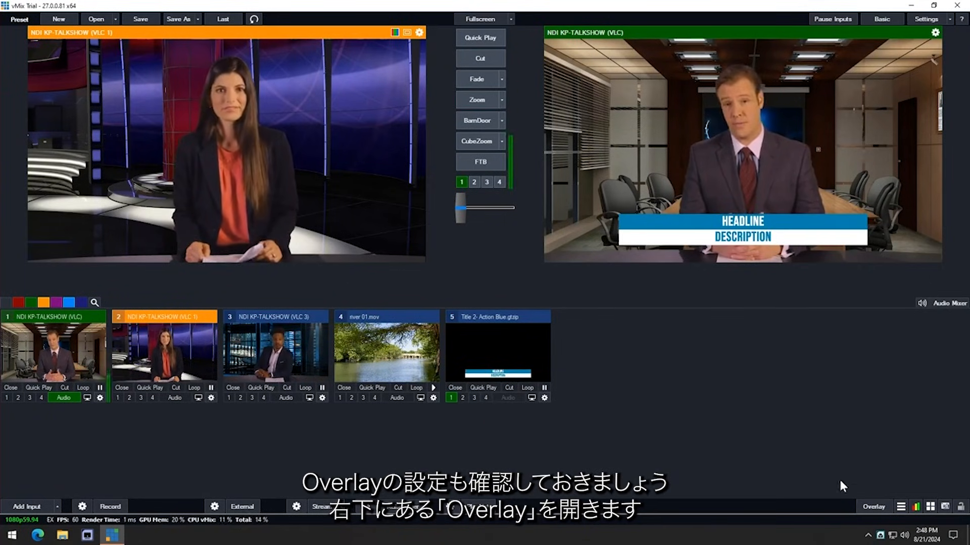
Step: Set overlay 1's picture-in-picture location to about Pan X -0.29, Pan Y 0.37 and Z rotation 0.27, and accept the settings
click(877, 508)
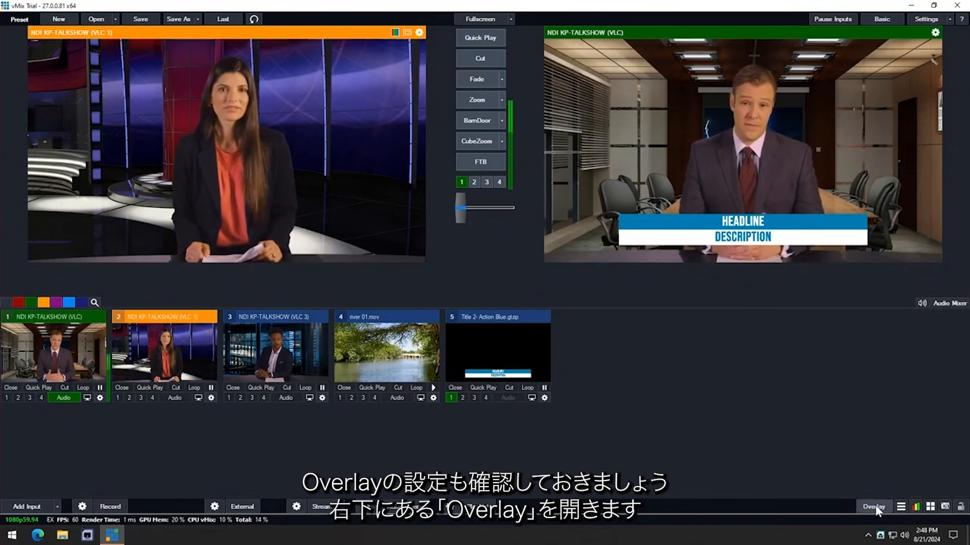
drag(511, 106, 351, 78)
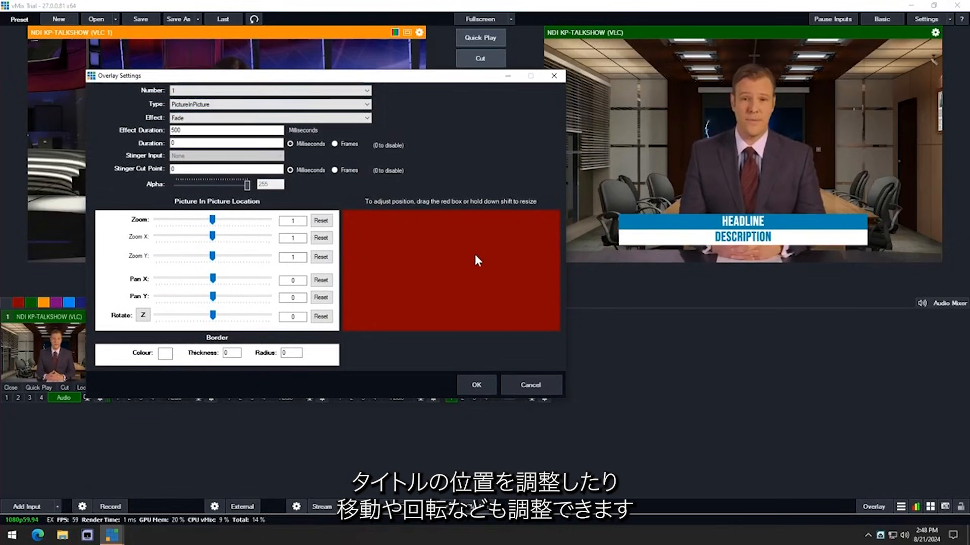
drag(463, 275, 444, 261)
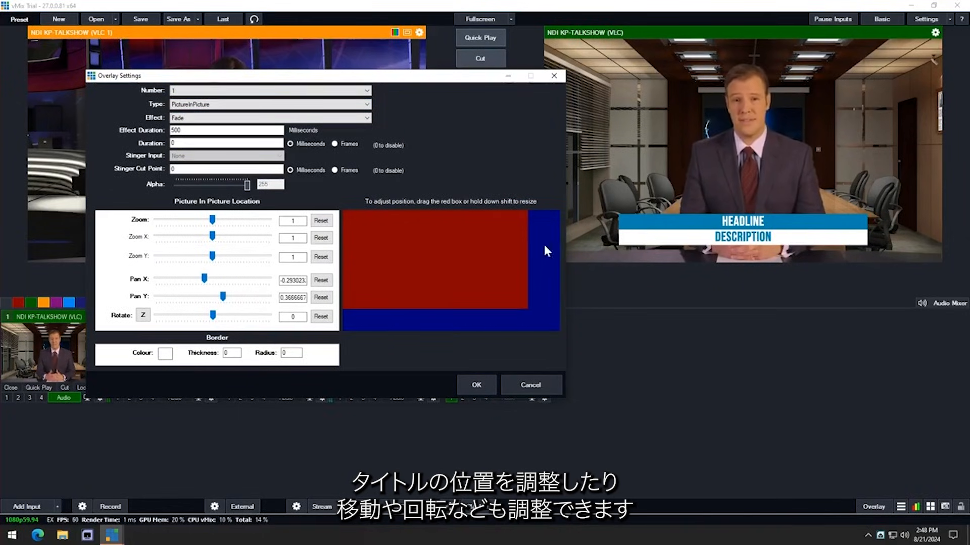
click(216, 315)
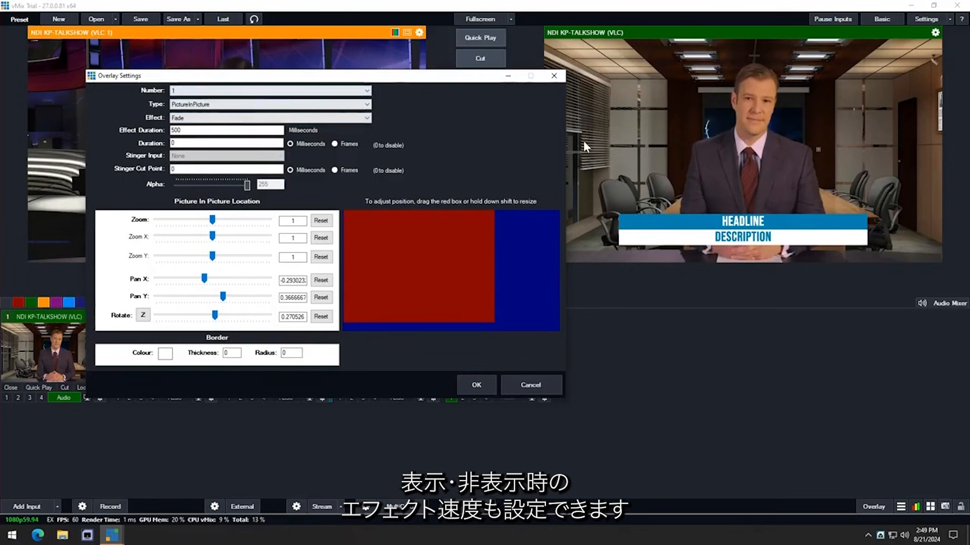
click(480, 386)
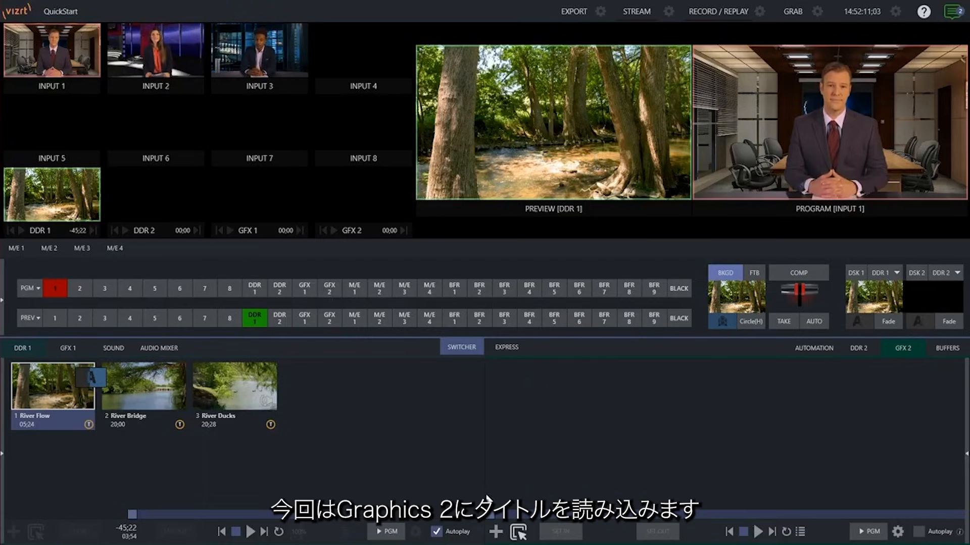
Step: Browse the built-in title template sets and load Electra Green 003 into the GFX 2 player
click(496, 532)
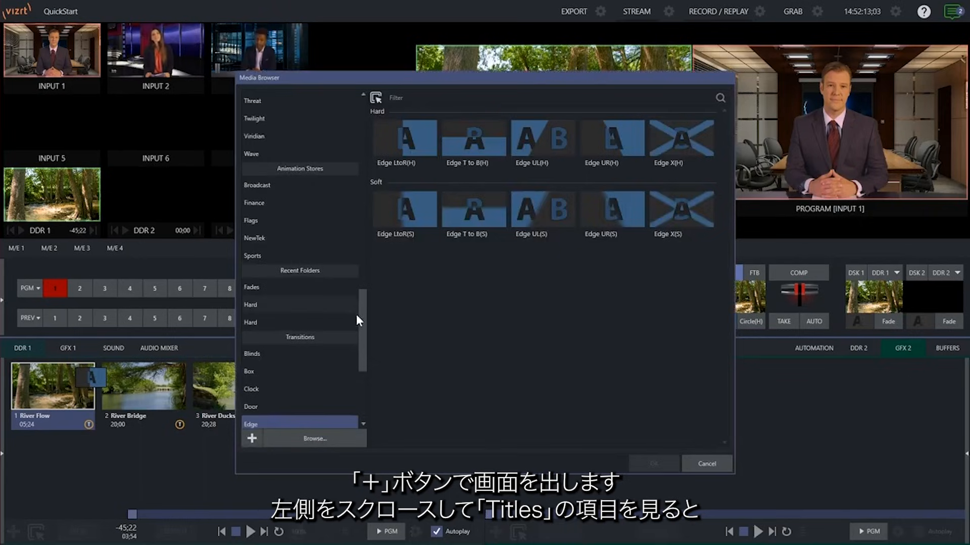
drag(360, 314, 363, 138)
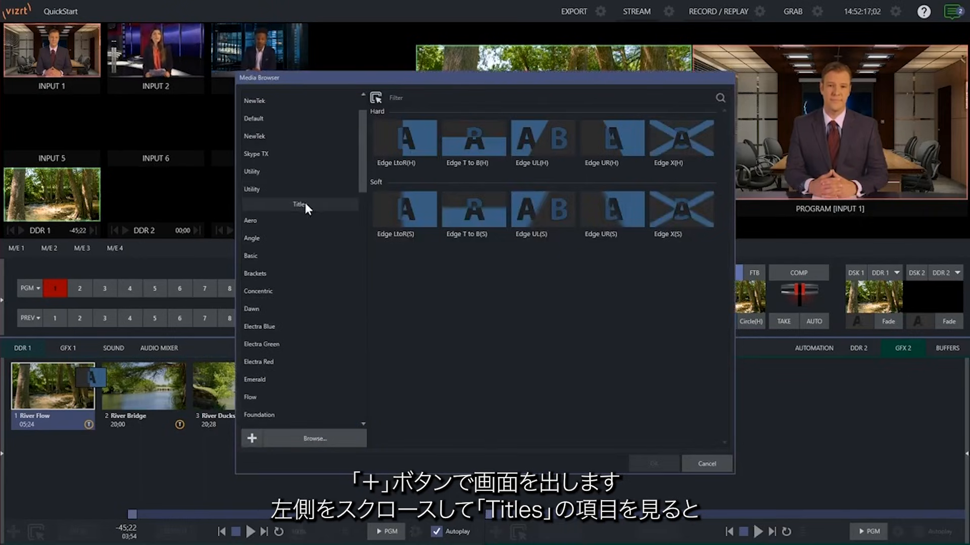
scroll(353, 162, down, 5)
click(276, 161)
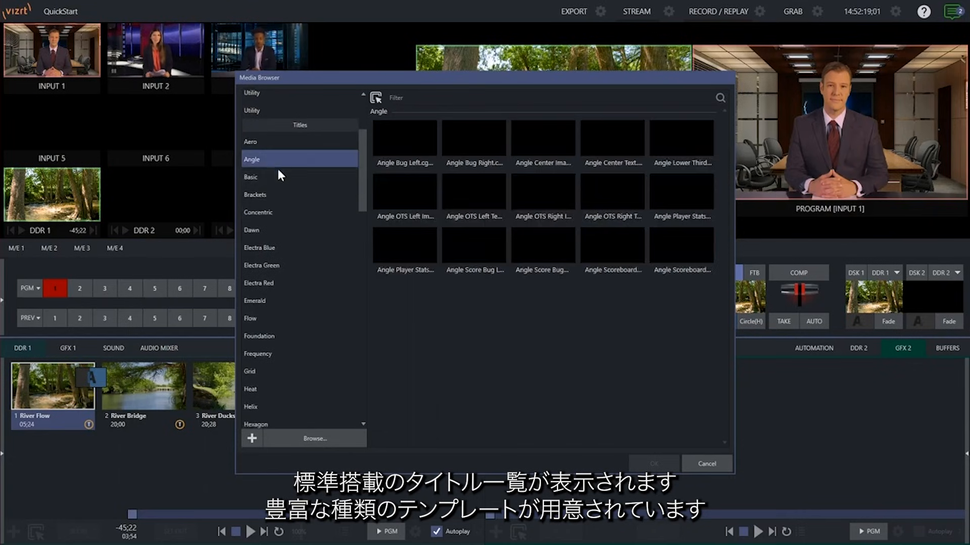
click(278, 177)
click(275, 212)
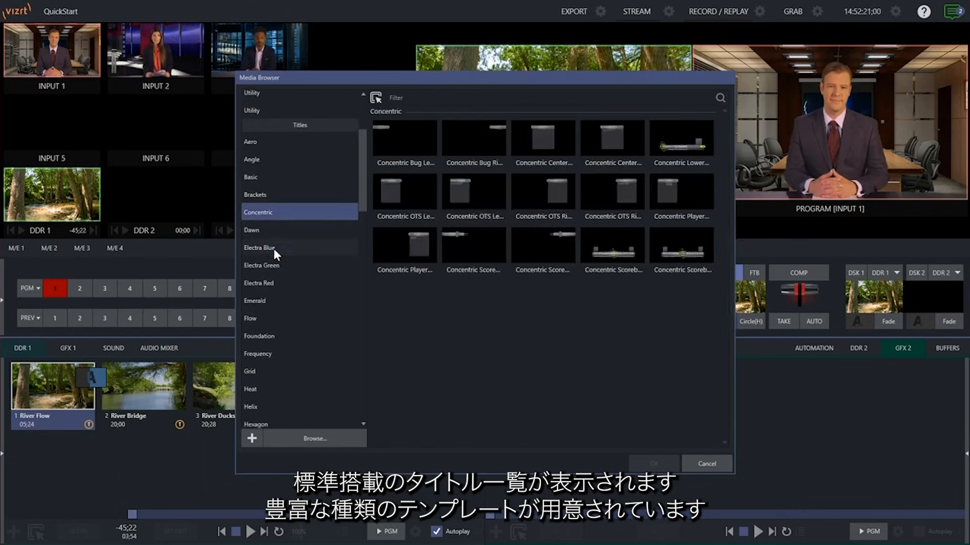
click(273, 248)
click(275, 266)
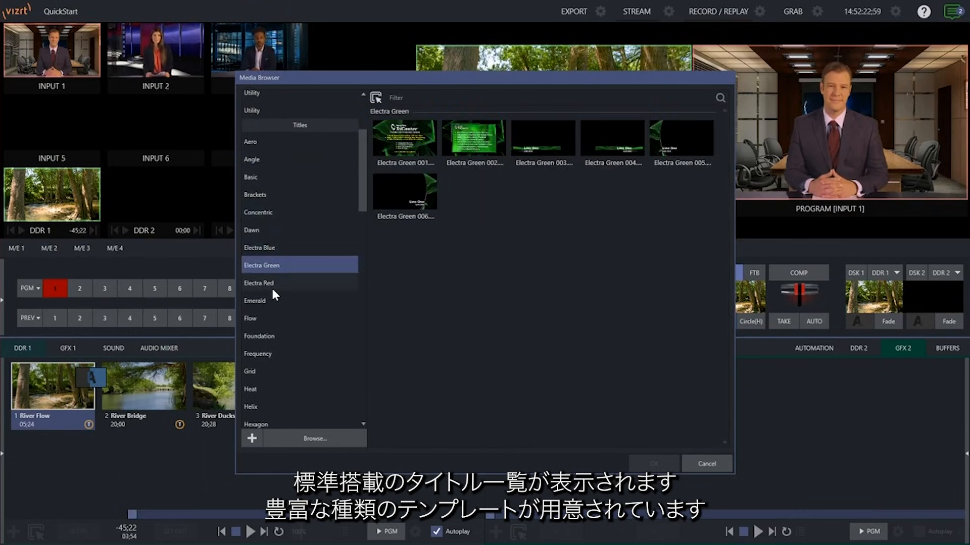
click(541, 134)
click(660, 464)
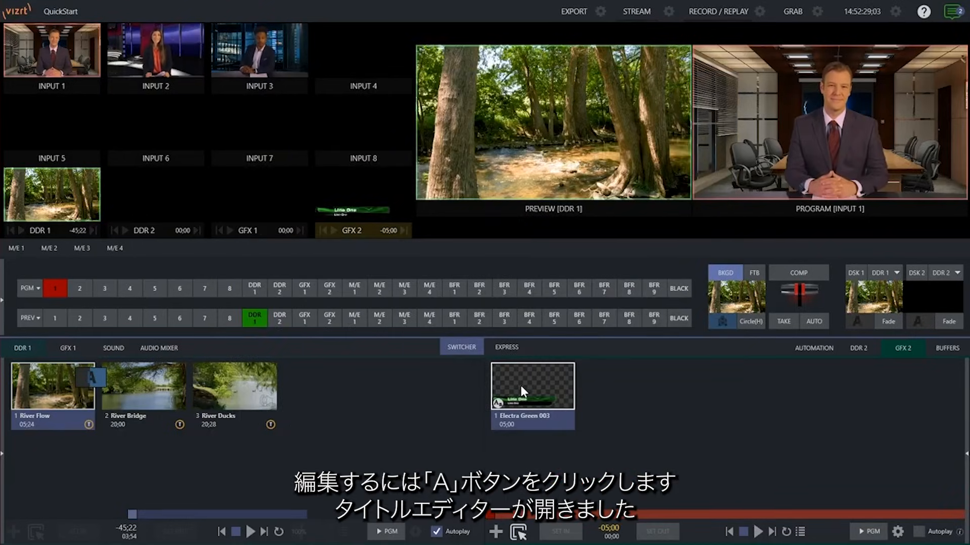
Step: Replace the upper line of the Electra Green 003 title with "TriCaster" and close the title editor
click(497, 404)
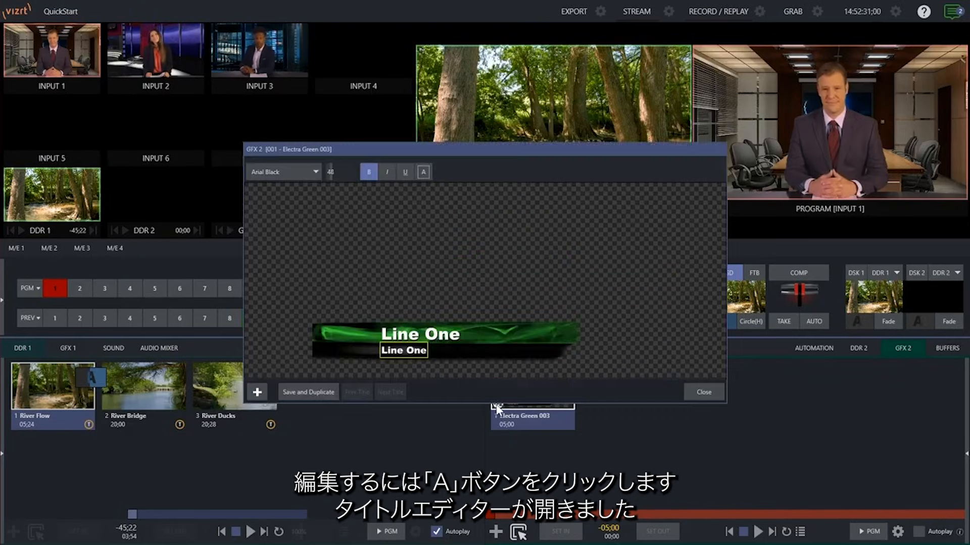
click(427, 335)
text(TriCaster)
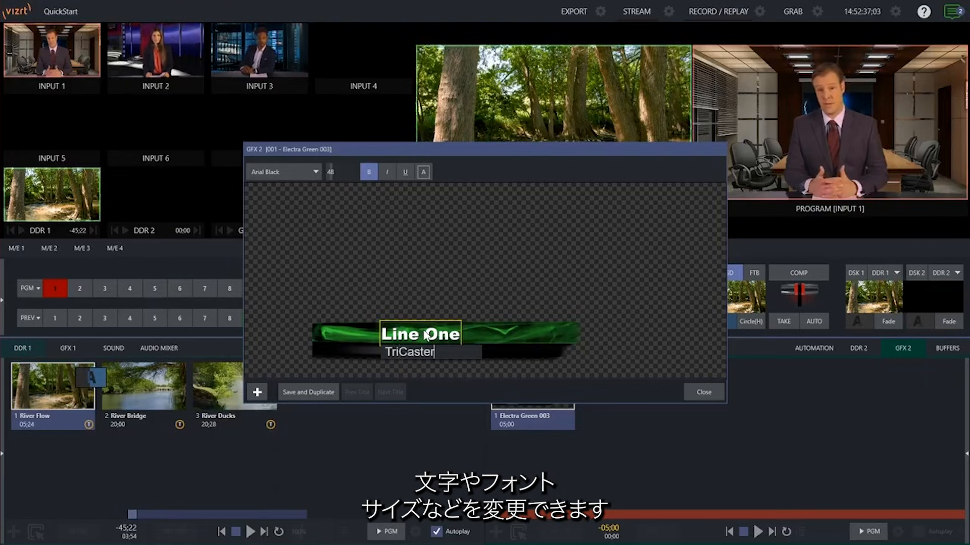
click(703, 393)
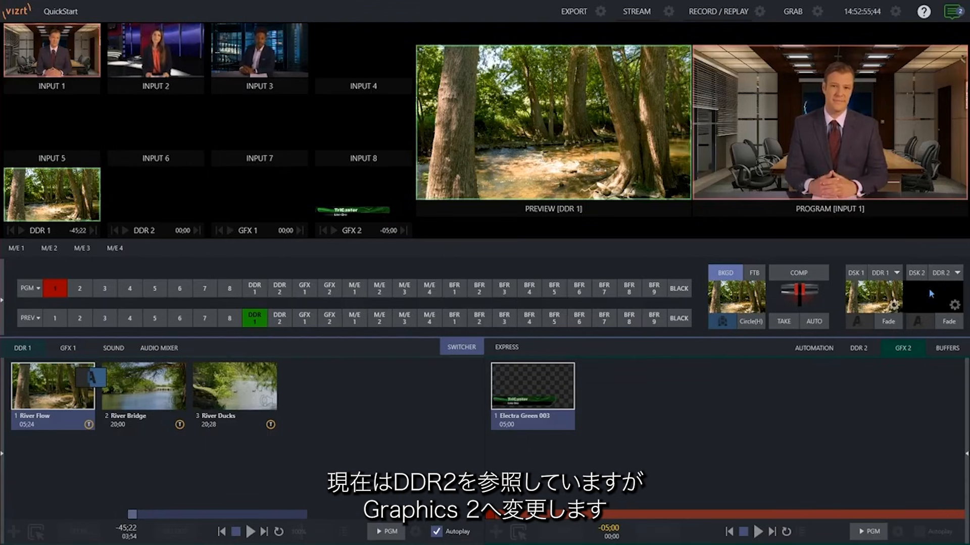
Step: Set the DSK 2 source to the GFX 2 media player and bring the title on air with a Fade
click(940, 271)
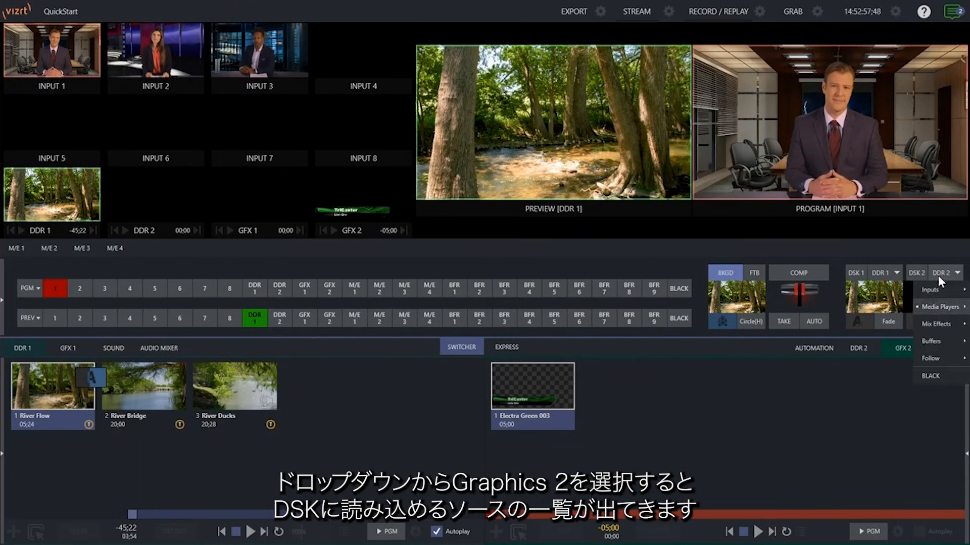
mouse_move(931, 289)
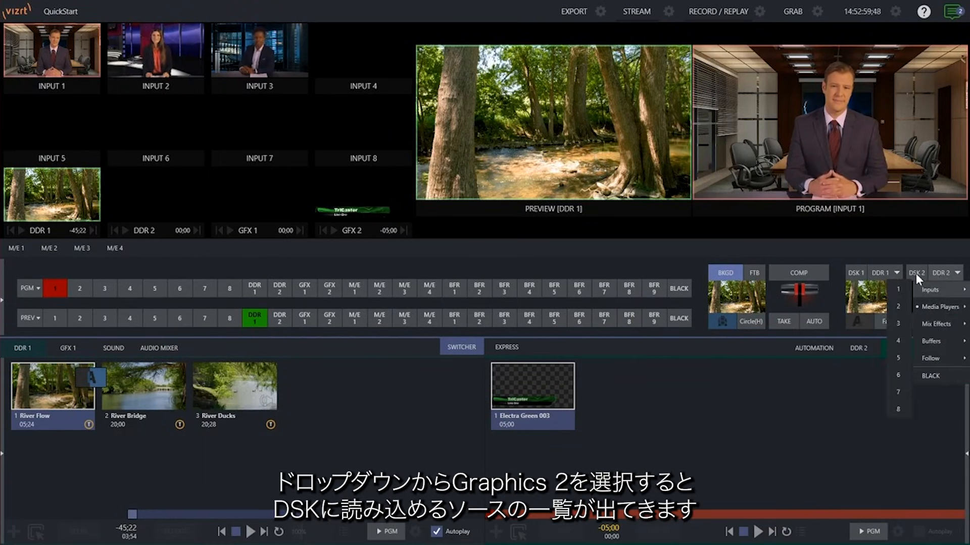
mouse_move(932, 309)
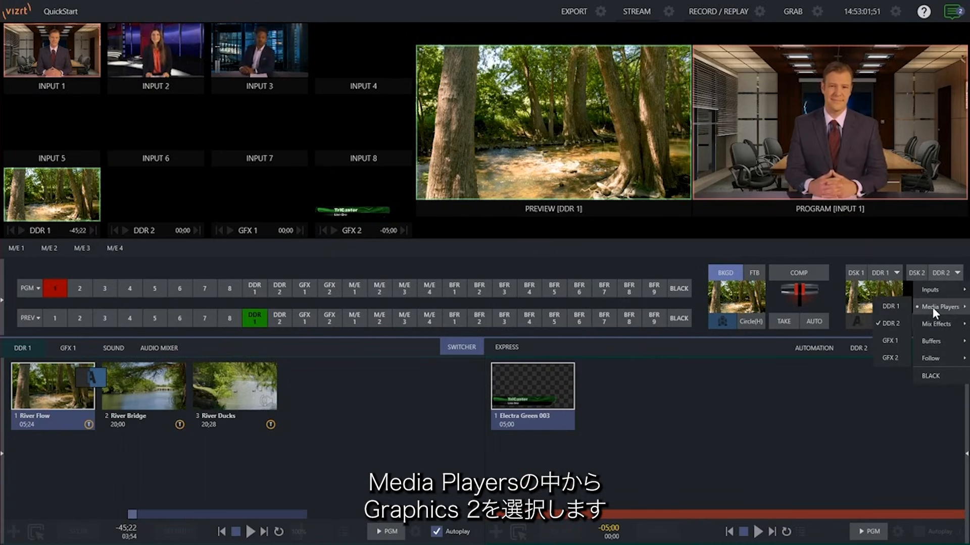
click(893, 357)
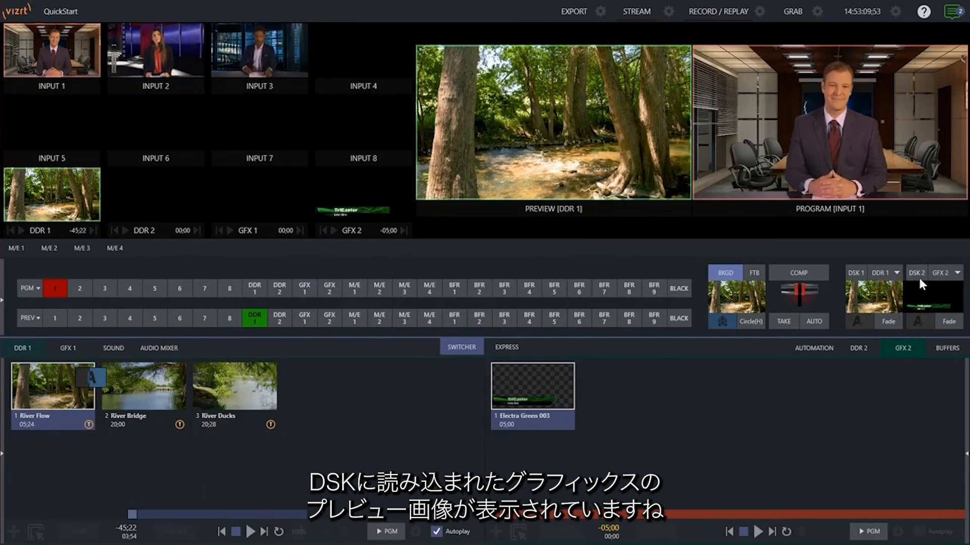
click(918, 322)
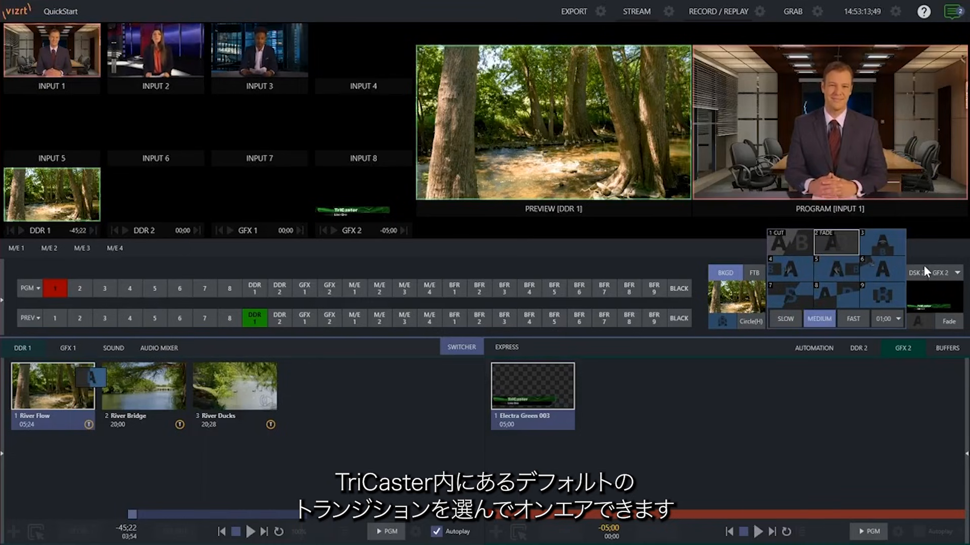
click(949, 324)
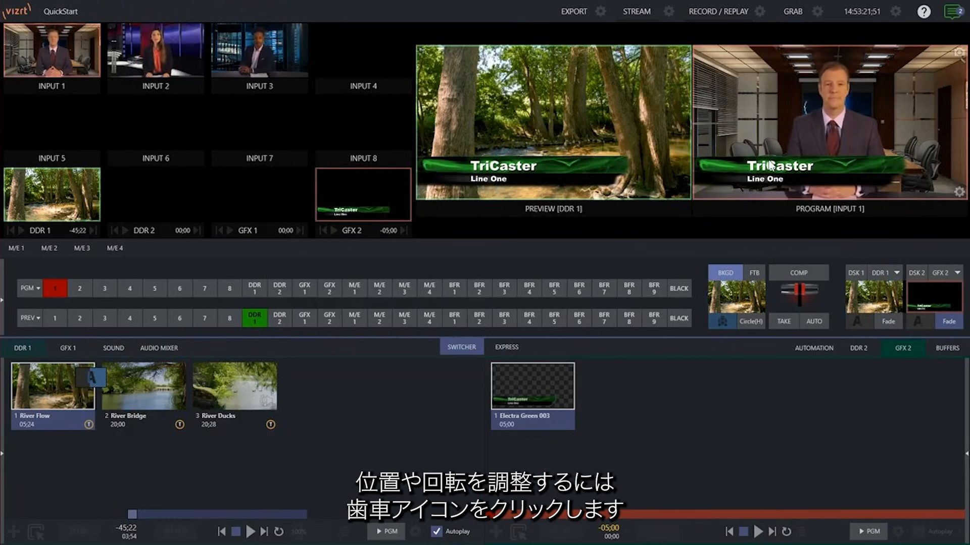
Step: Open the DSK 2 positioning settings for GFX 2 and try adjusting the title's position
mouse_move(940, 299)
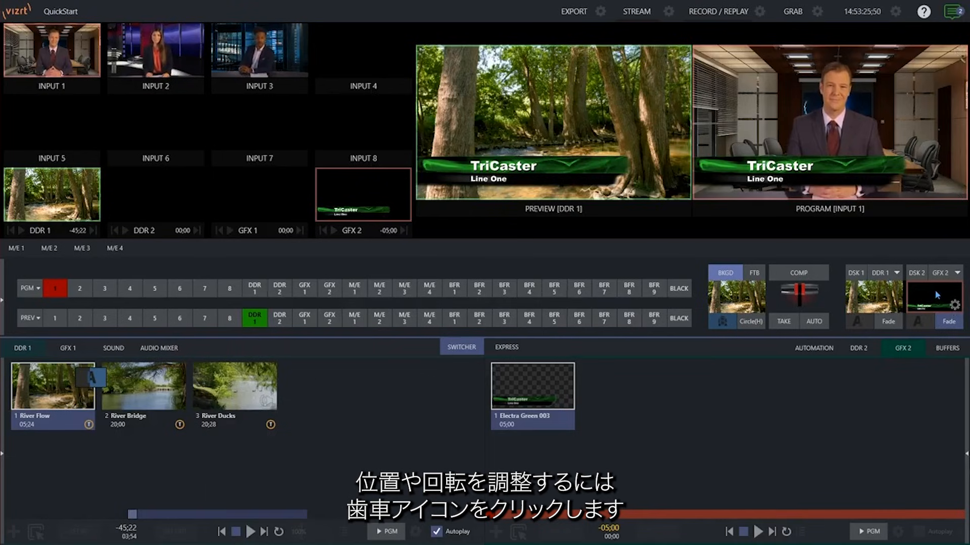
click(955, 306)
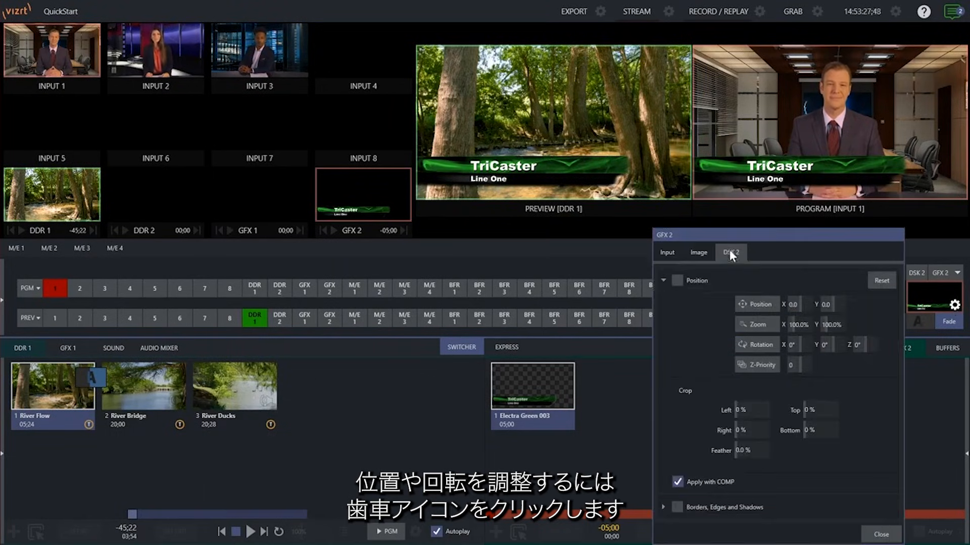
drag(763, 307, 865, 390)
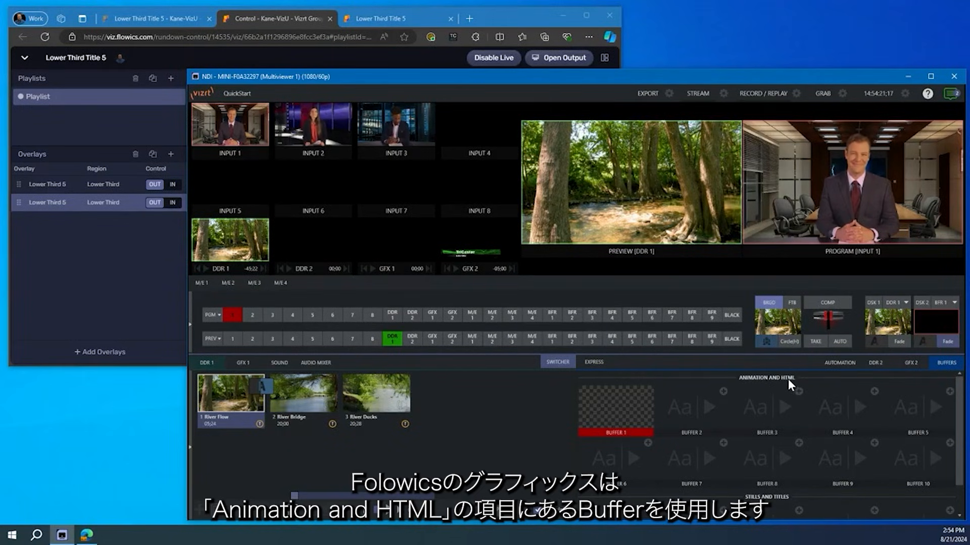
Step: Inspect the Web Browser source option for Buffer 1, cancel out of it, and check the buffer's assigned URL
mouse_move(607, 412)
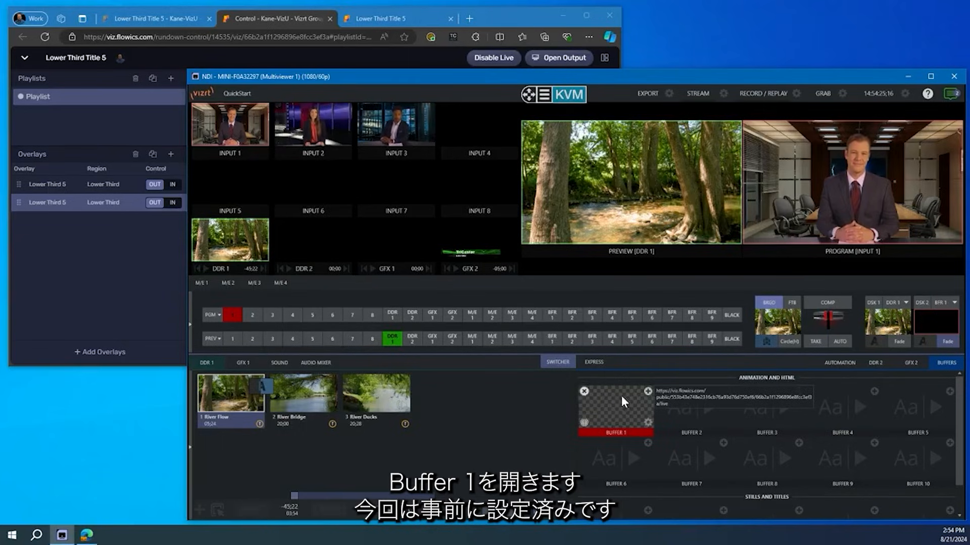
click(647, 390)
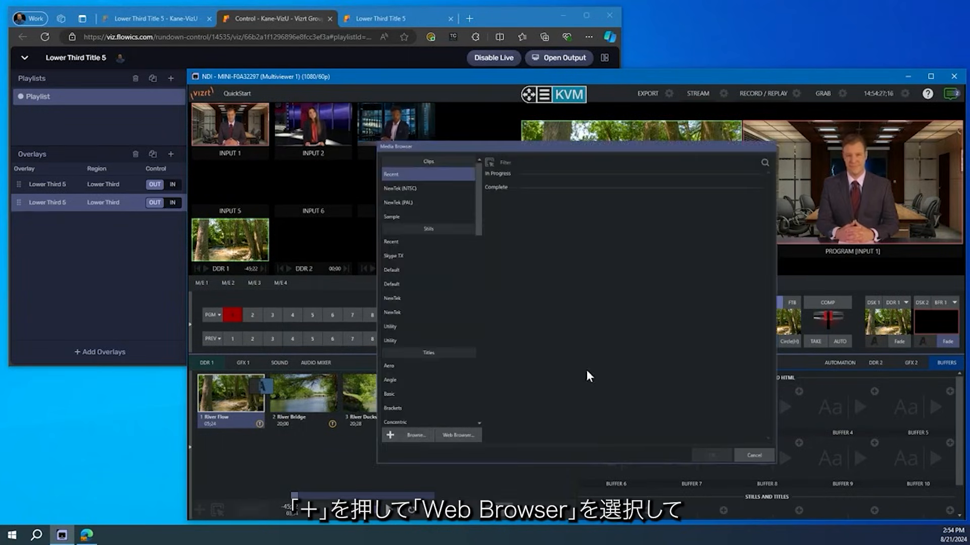
click(456, 434)
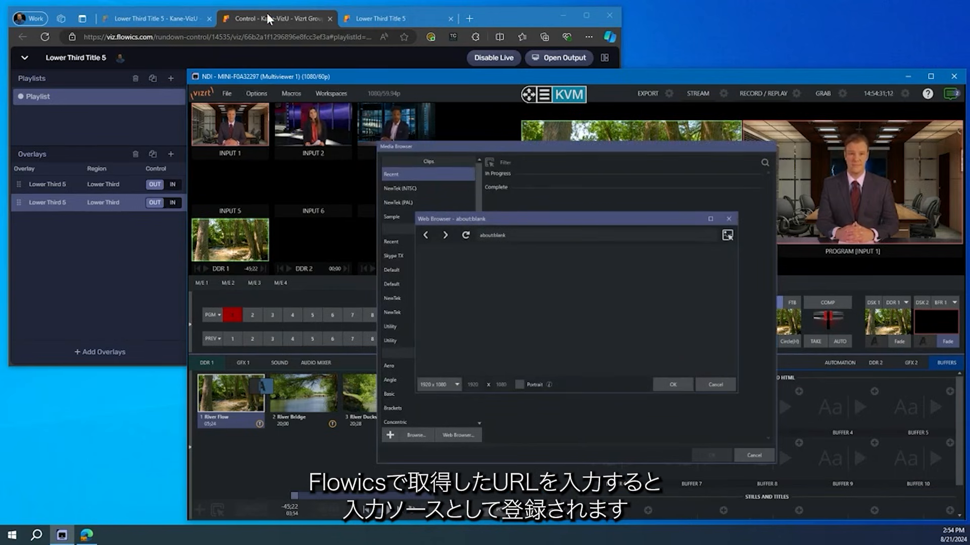
click(704, 384)
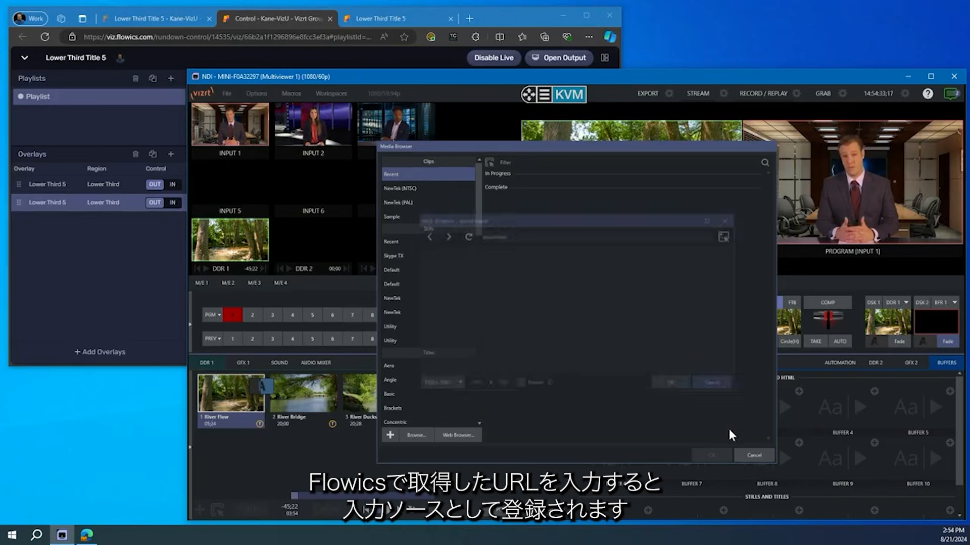
click(752, 454)
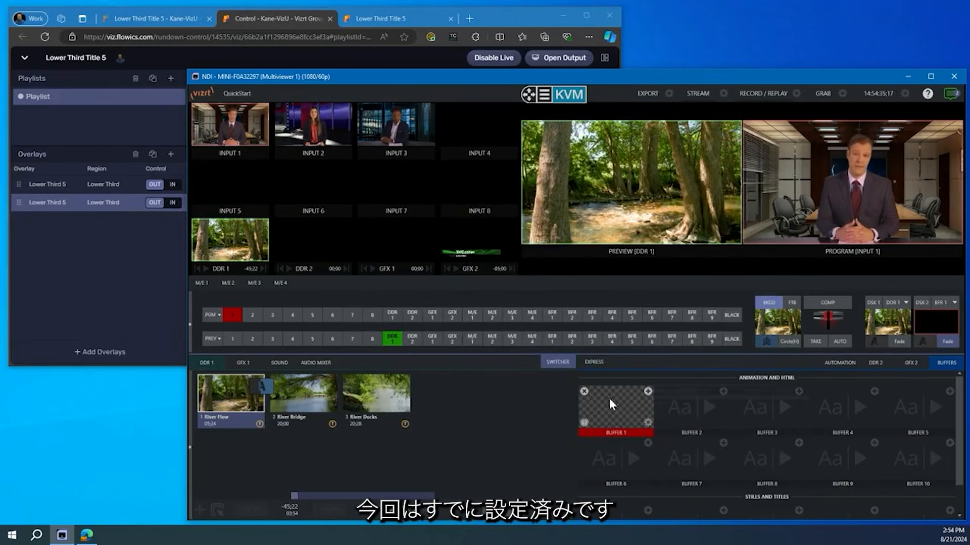
mouse_move(610, 404)
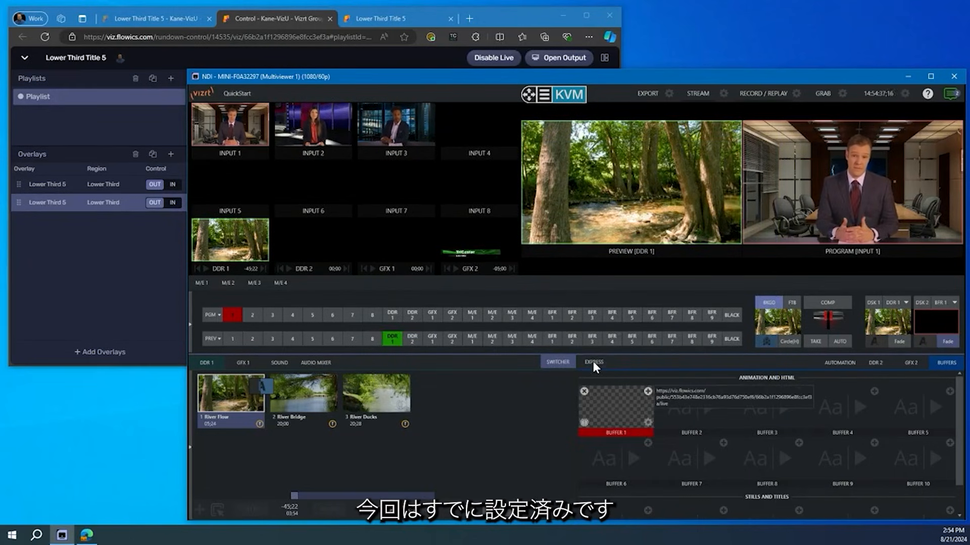
Step: Switch to the Flowics control page and take each of the two Lower Third 5 overlays in and out of the output in turn
click(508, 17)
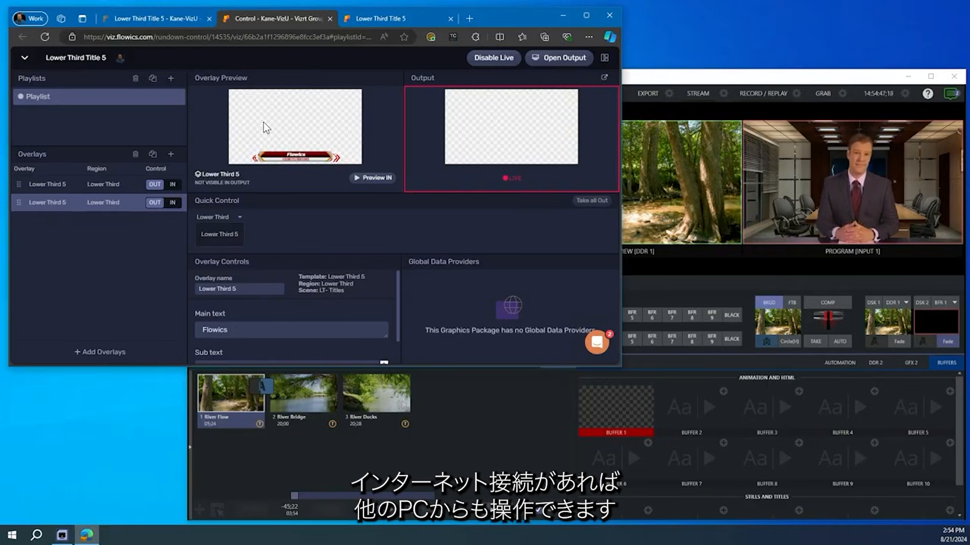
click(172, 185)
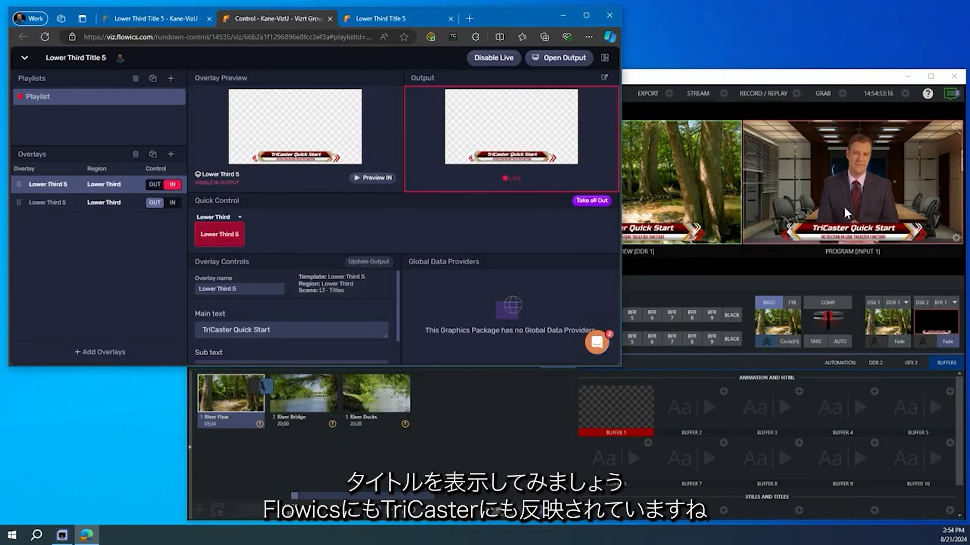
click(155, 184)
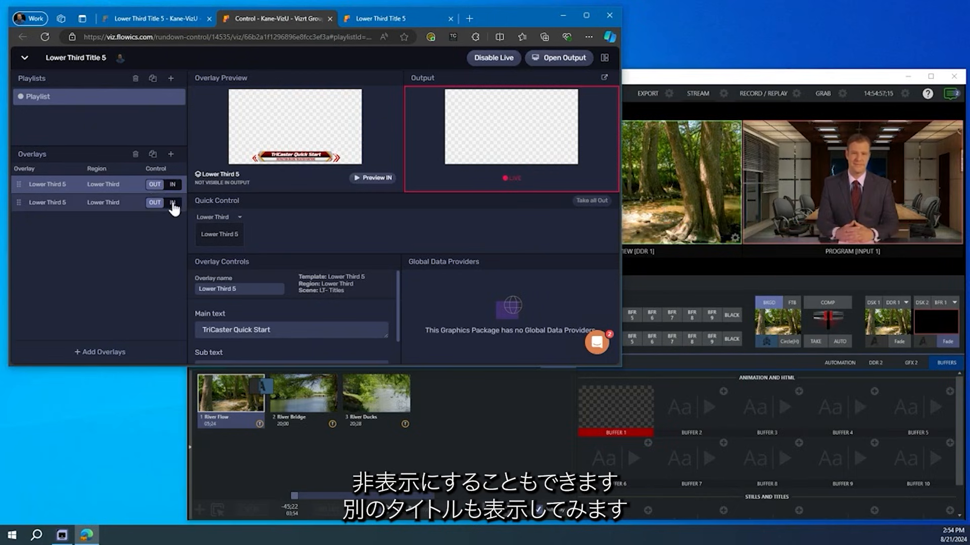
click(173, 204)
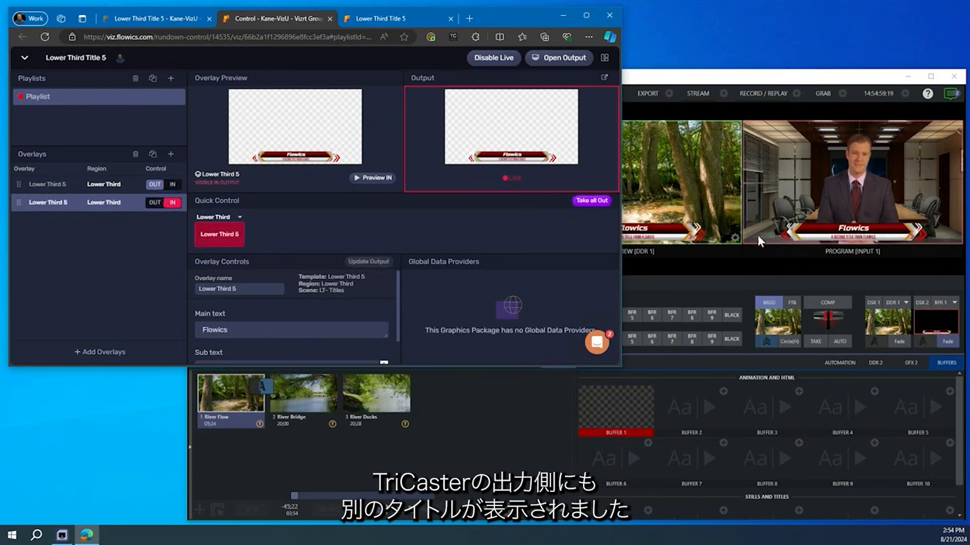
click(155, 207)
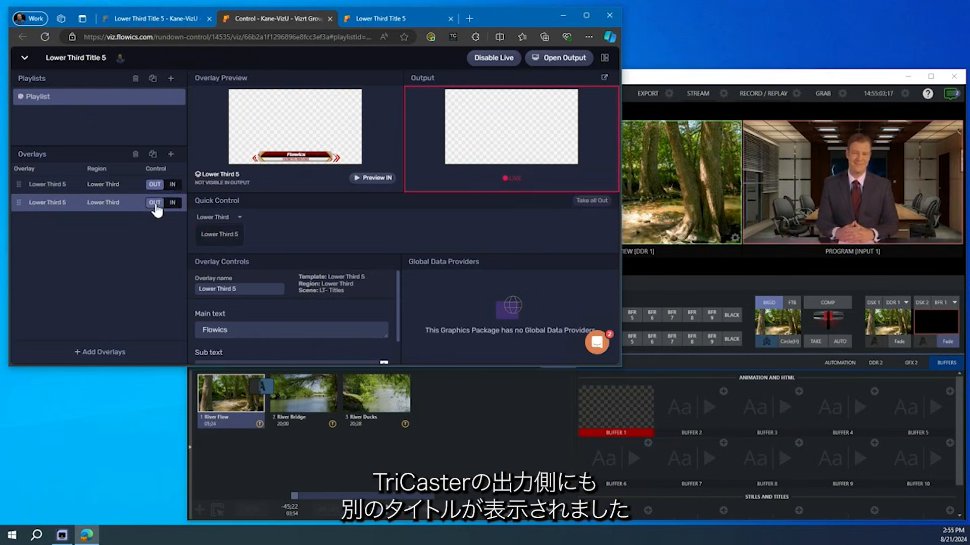